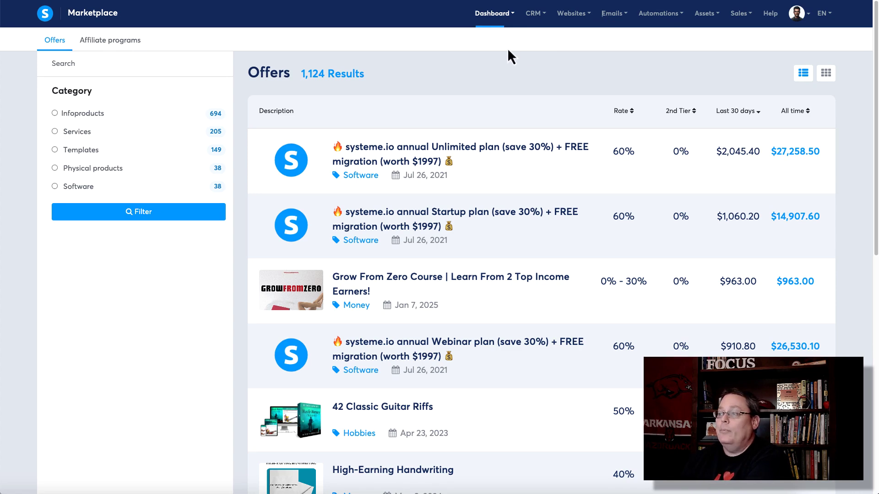
- Open the Profit Wormhole Workshop community and look through its daily workshop posts from Day 6 back to Day 1
{"action": "mouse_move", "coordinate": [494, 19]}
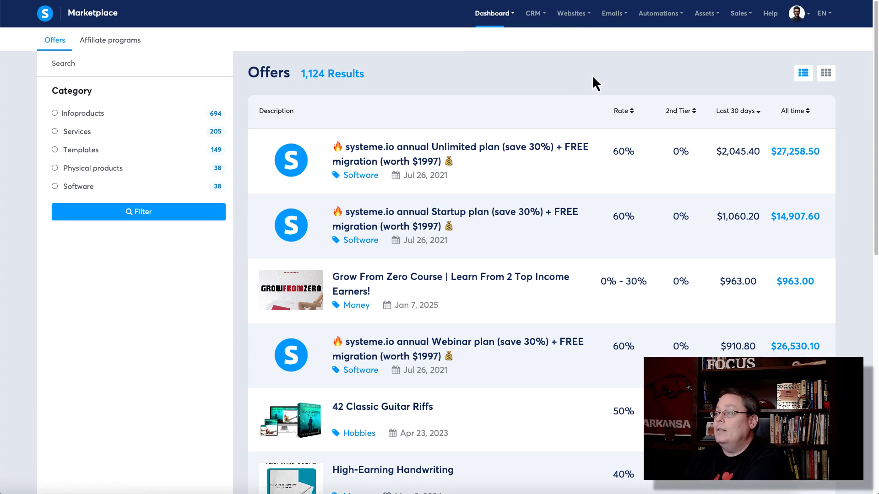
{"action": "mouse_move", "coordinate": [704, 14]}
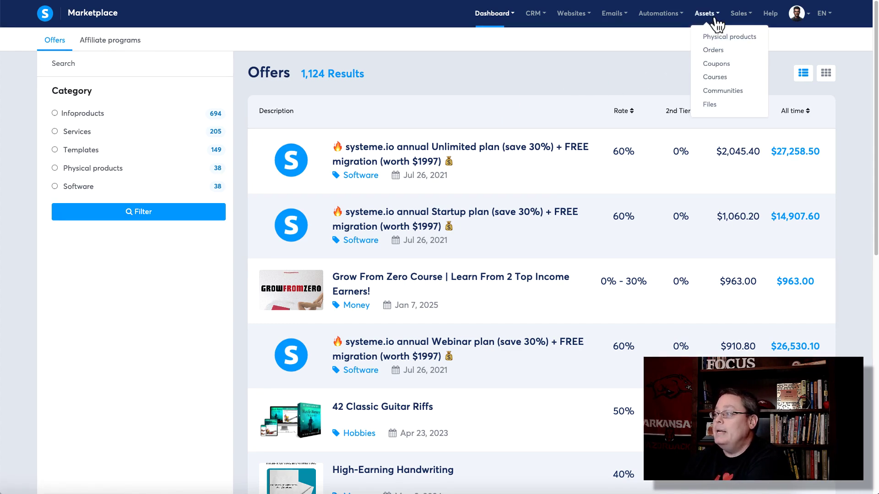
{"action": "left_click", "coordinate": [723, 91]}
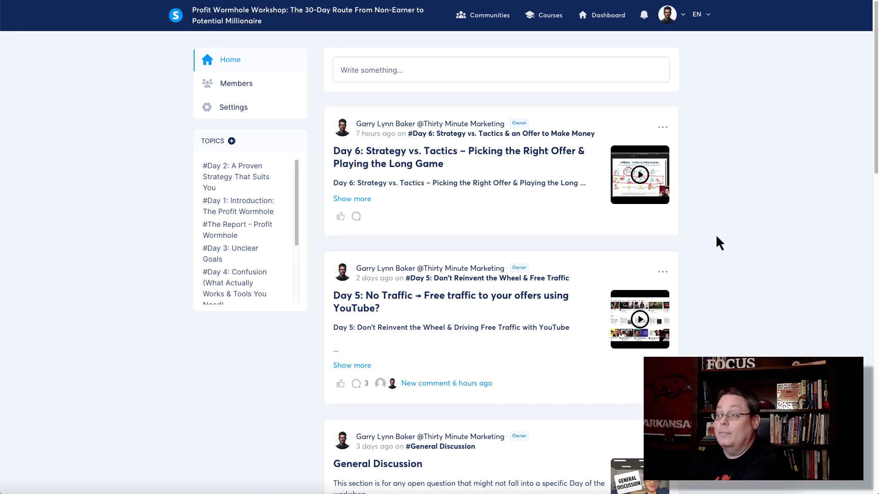
{"action": "scroll", "coordinate": [727, 271], "scroll_direction": "down", "scroll_amount": 5}
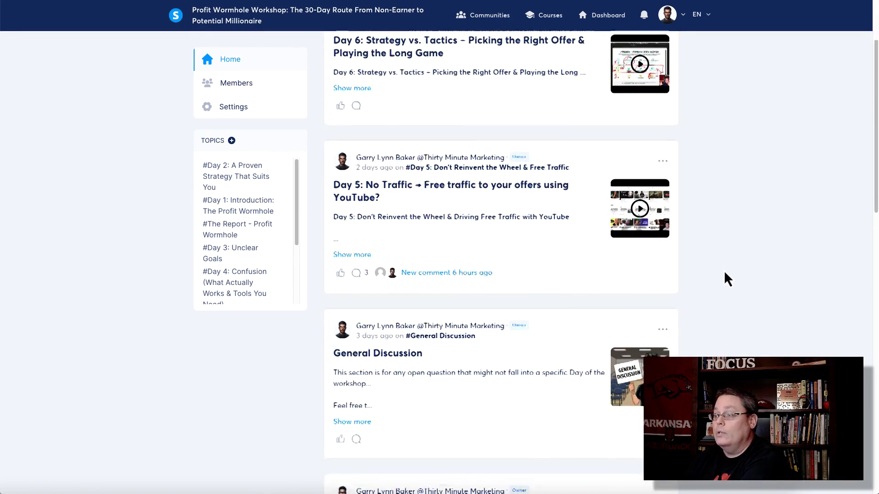
{"action": "scroll", "coordinate": [724, 273], "scroll_direction": "down", "scroll_amount": 6}
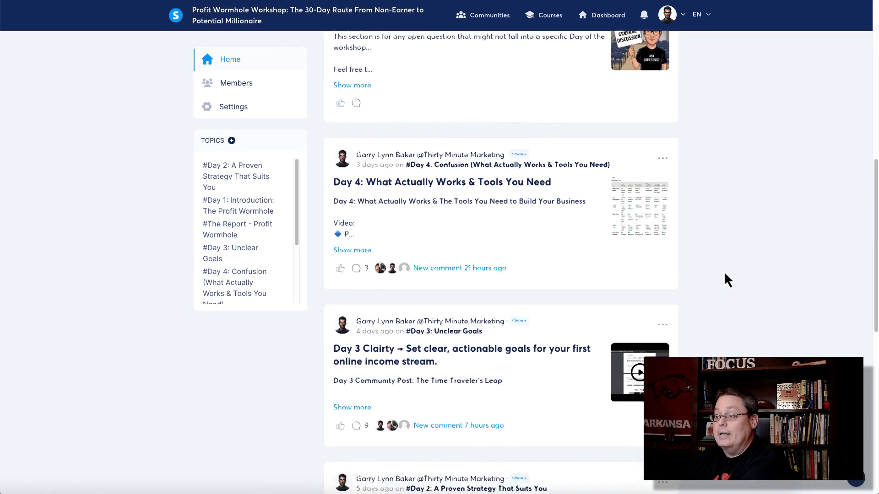
{"action": "scroll", "coordinate": [724, 271], "scroll_direction": "down", "scroll_amount": 2}
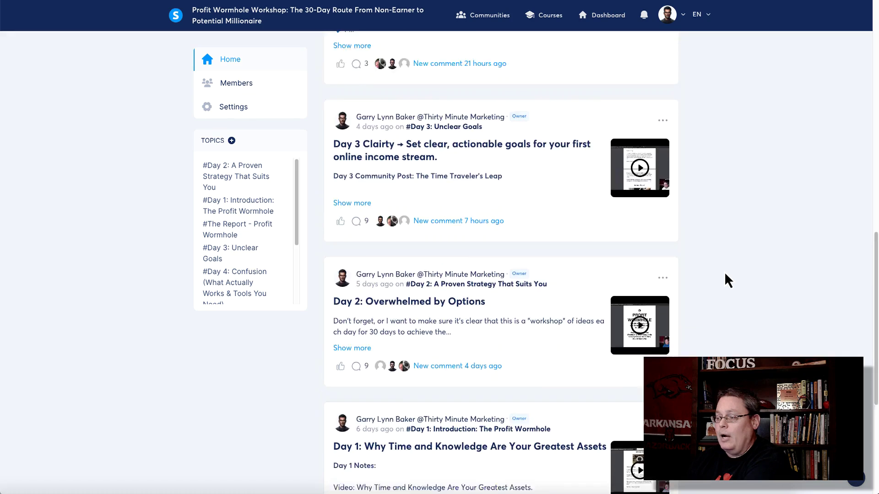
{"action": "scroll", "coordinate": [724, 271], "scroll_direction": "up", "scroll_amount": 10}
{"action": "scroll", "coordinate": [725, 275], "scroll_direction": "up", "scroll_amount": 4}
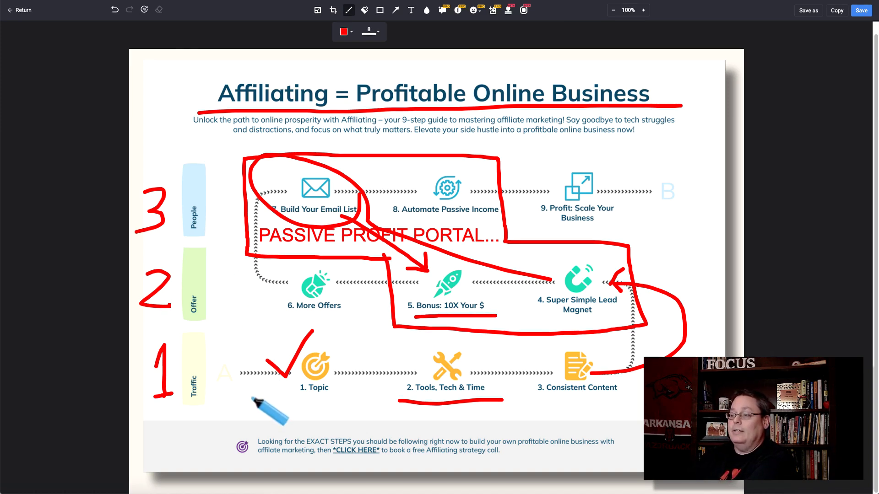
- Switch to the annotated Affiliating diagram and undo the drawn arrows, the circle around Build Your Email List and the underline beneath Bonus: 10X Your $
{"action": "left_click", "coordinate": [114, 13]}
{"action": "left_click", "coordinate": [114, 13]}
{"action": "left_click", "coordinate": [114, 12]}
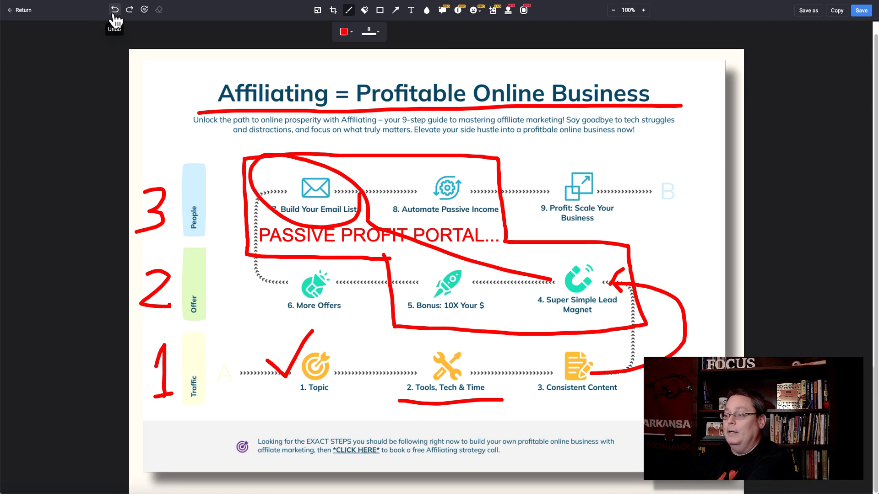
{"action": "left_click", "coordinate": [114, 13]}
{"action": "left_click", "coordinate": [114, 12]}
{"action": "left_click", "coordinate": [114, 13]}
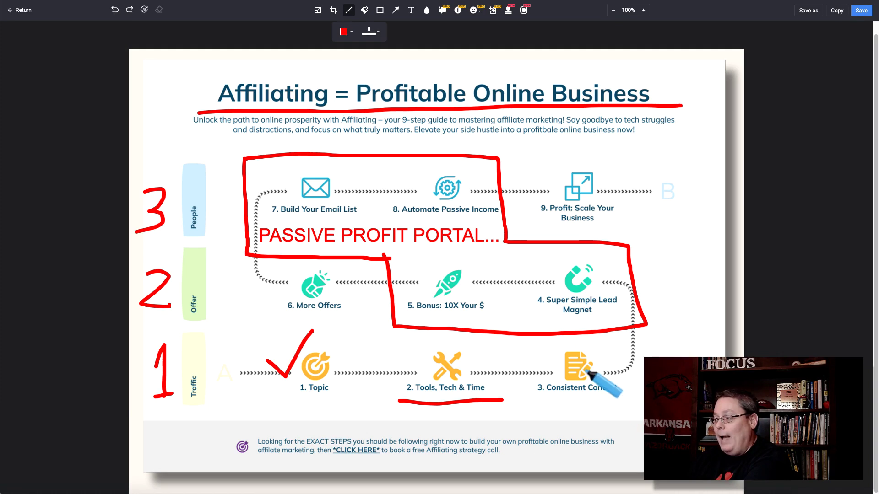
- Draw a red arrow from Consistent Content to Super Simple Lead Magnet, check off Build Your Email List, and underline Bonus and Automate Passive Income
{"action": "mouse_move", "coordinate": [585, 369]}
{"action": "left_mouse_down"}
{"action": "mouse_move", "coordinate": [620, 364]}
{"action": "mouse_move", "coordinate": [613, 282]}
{"action": "mouse_move", "coordinate": [621, 264]}
{"action": "mouse_move", "coordinate": [612, 278]}
{"action": "left_mouse_up"}
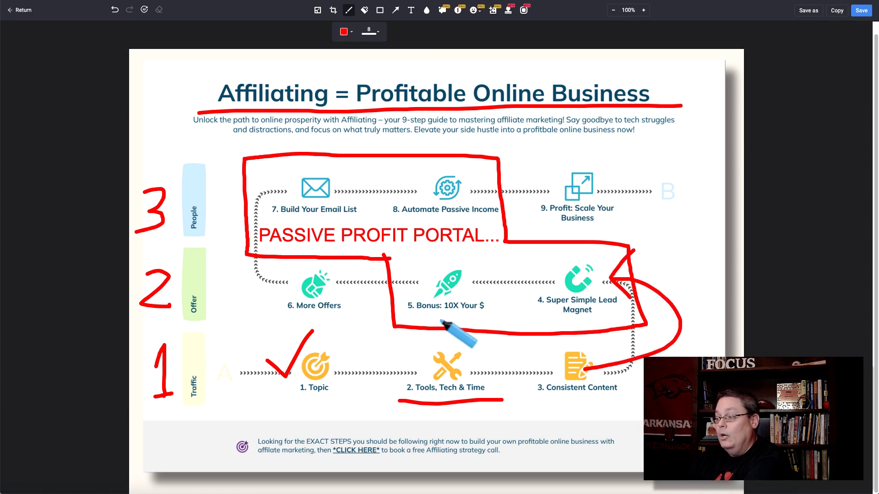
{"action": "left_click_drag", "start_coordinate": [411, 316], "coordinate": [504, 315]}
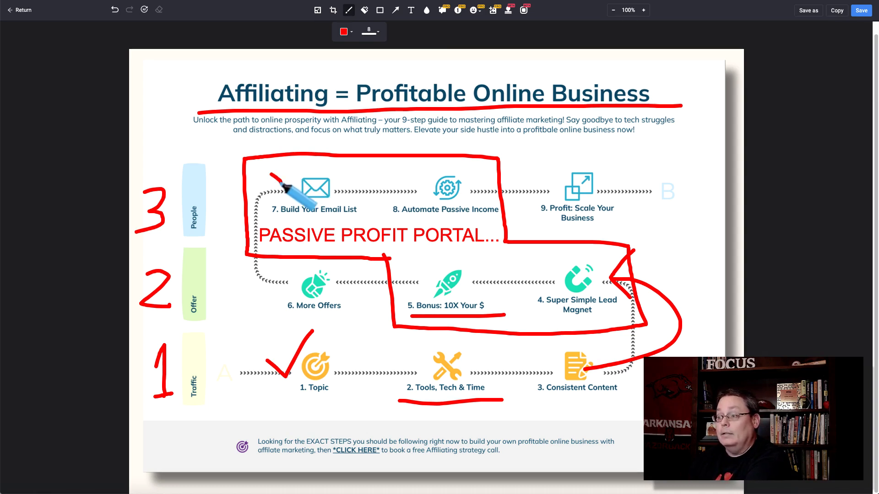
{"action": "left_click_drag", "start_coordinate": [270, 174], "coordinate": [298, 137]}
{"action": "left_click_drag", "start_coordinate": [393, 219], "coordinate": [491, 218]}
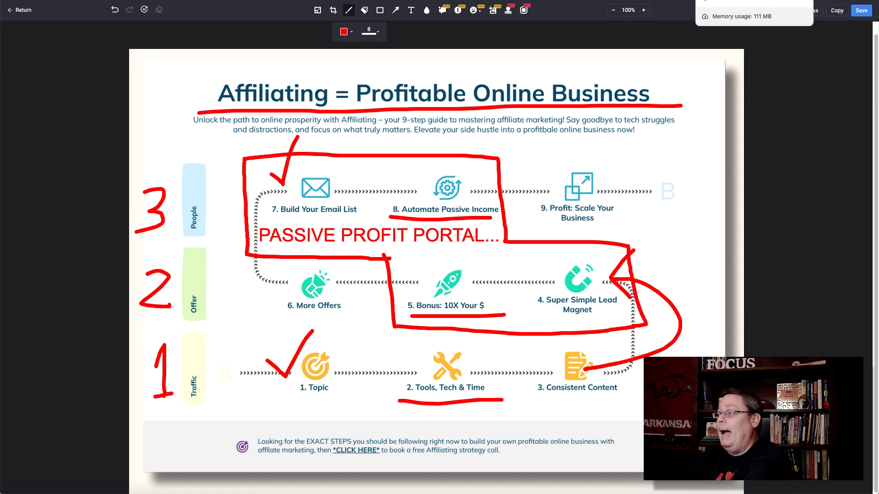
- Switch to systeme.io and create a sales funnel named "Passive Profit Portal 1" with the Build an audience goal
{"action": "left_click", "coordinate": [742, 1]}
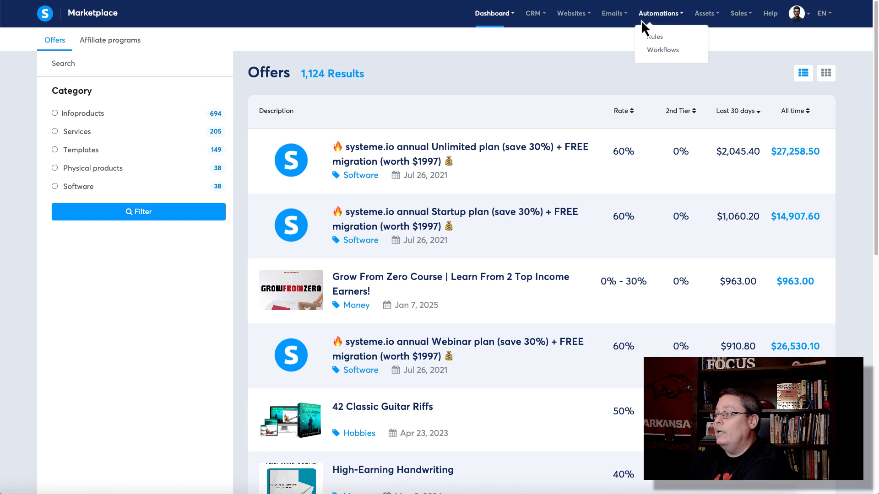
{"action": "mouse_move", "coordinate": [574, 14]}
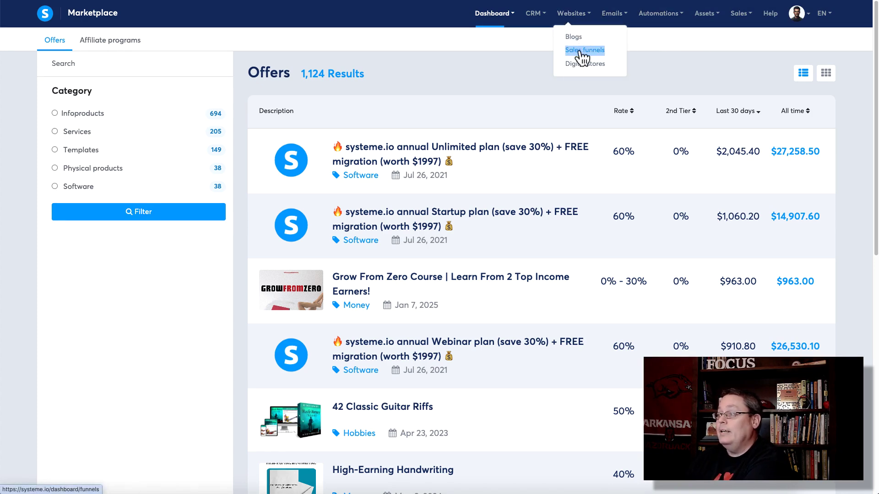
{"action": "left_click", "coordinate": [582, 51]}
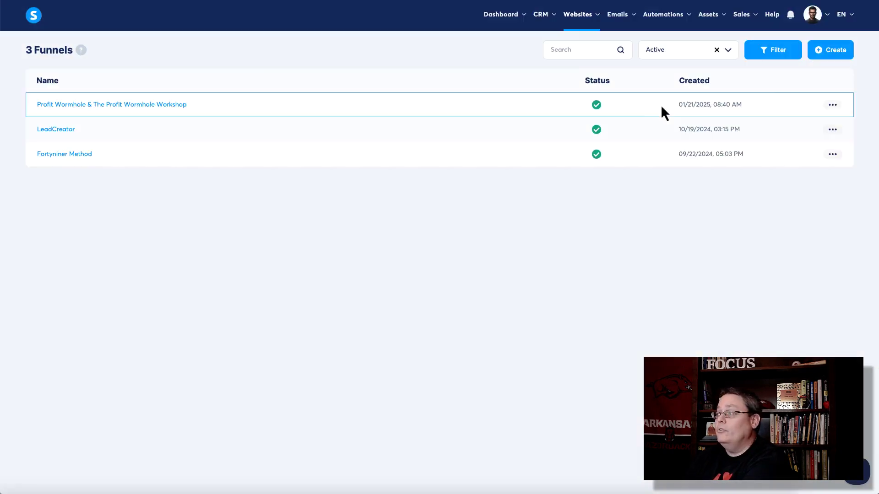
{"action": "left_click", "coordinate": [826, 53]}
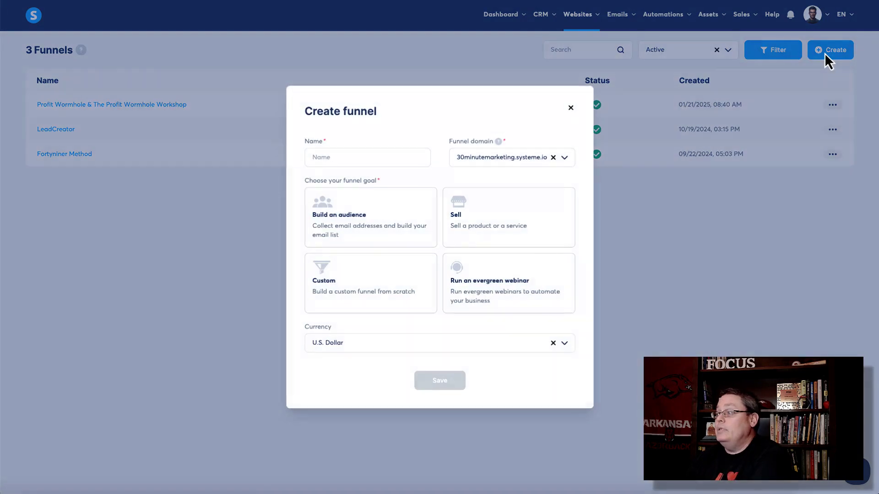
{"action": "left_click", "coordinate": [337, 155]}
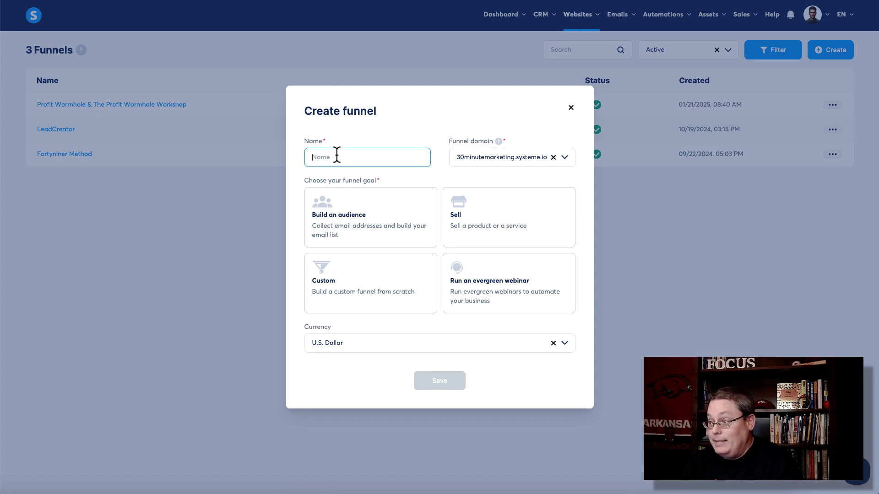
{"action": "type", "text": "as"}
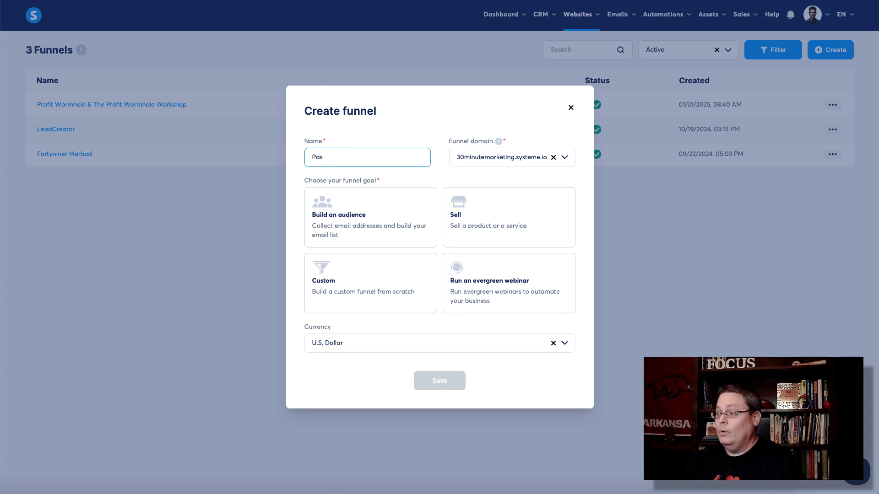
{"action": "type", "text": "sive Pro"}
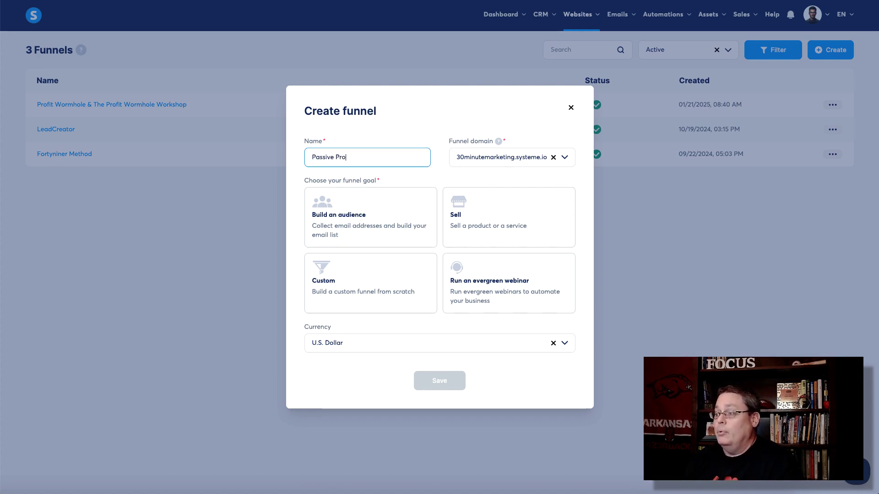
{"action": "type", "text": "fit Por"}
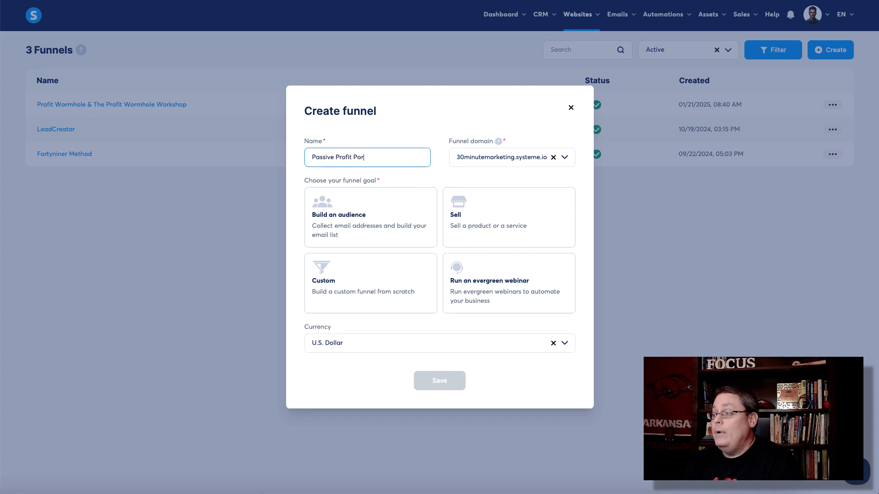
{"action": "type", "text": "tal 1"}
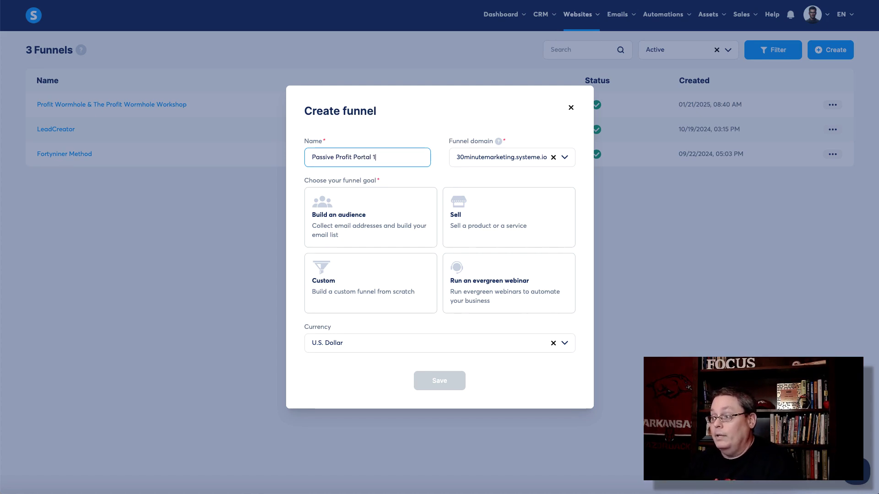
{"action": "left_click", "coordinate": [341, 222]}
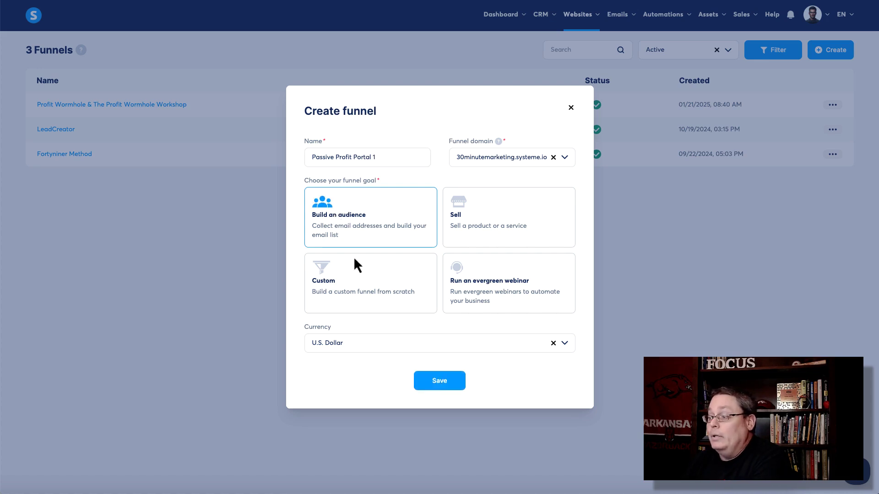
{"action": "left_click", "coordinate": [441, 384]}
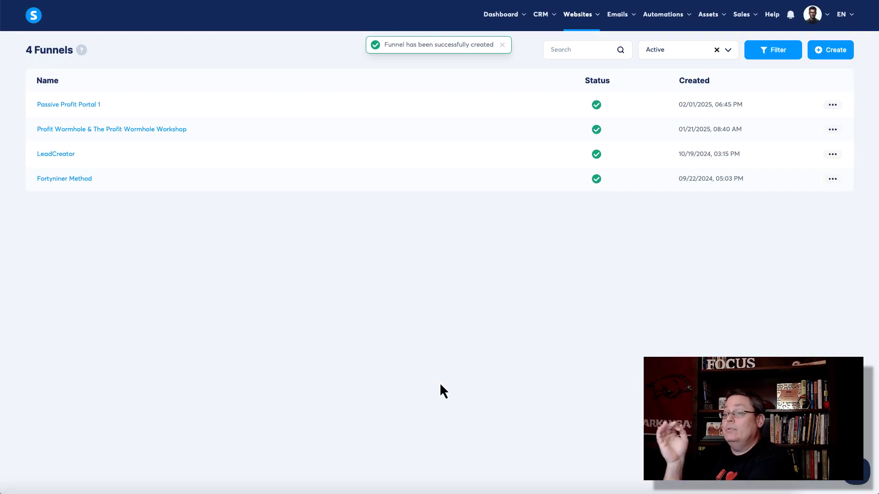
- Apply the "Volunteer in your Community" template to the Passive Profit Portal 1 squeeze page and open the page for editing
{"action": "left_click", "coordinate": [90, 109]}
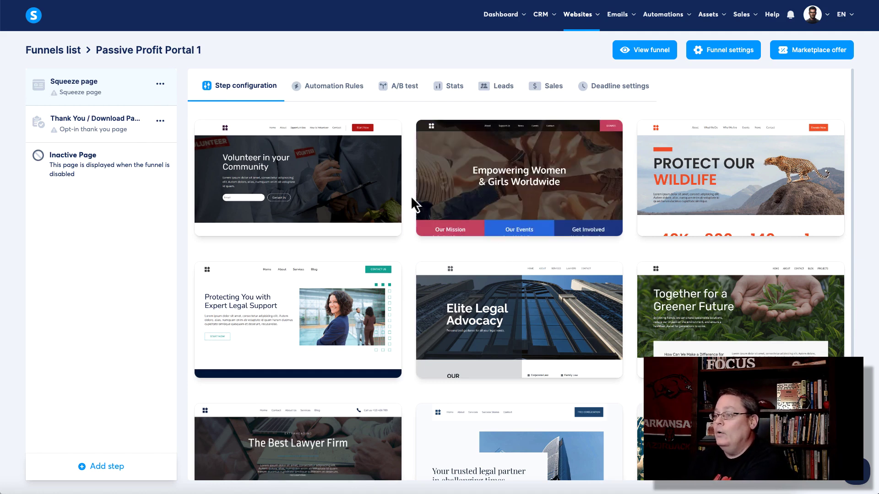
{"action": "mouse_move", "coordinate": [291, 177]}
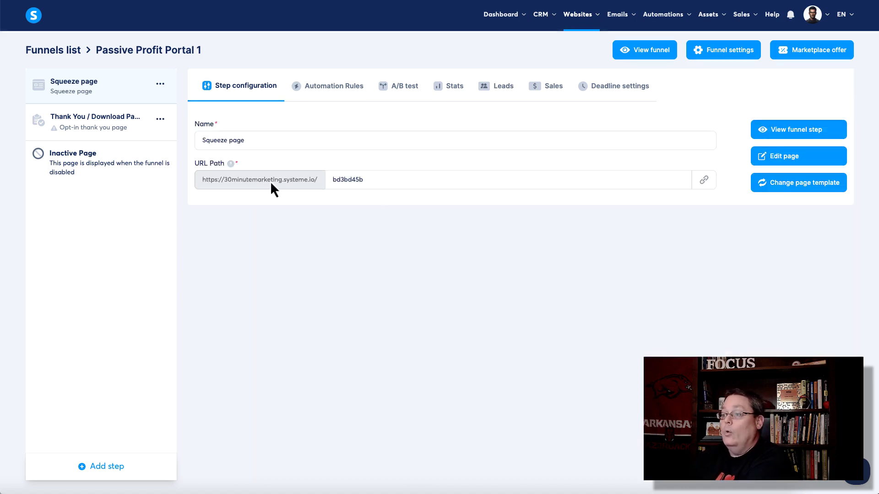
{"action": "left_click", "coordinate": [778, 167]}
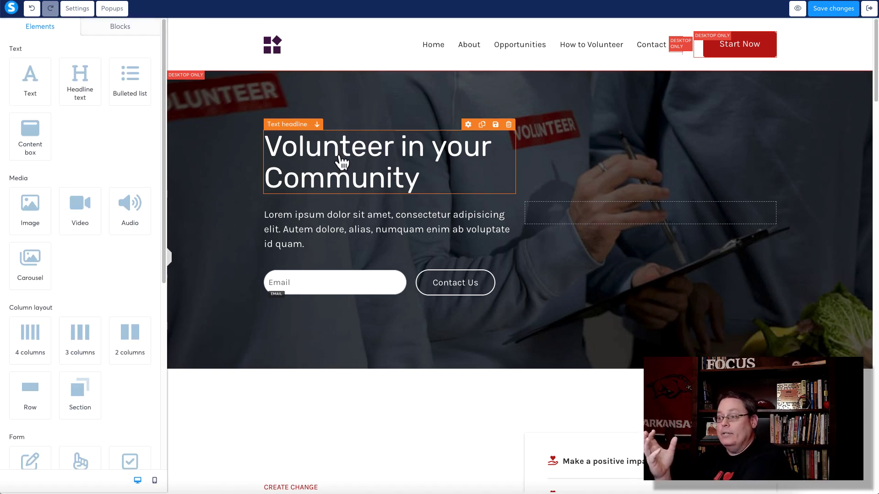
- Replace the squeeze page's main headline with "Join My Passive Portal" and exit the editor, saving the page
{"action": "double_click", "coordinate": [341, 161]}
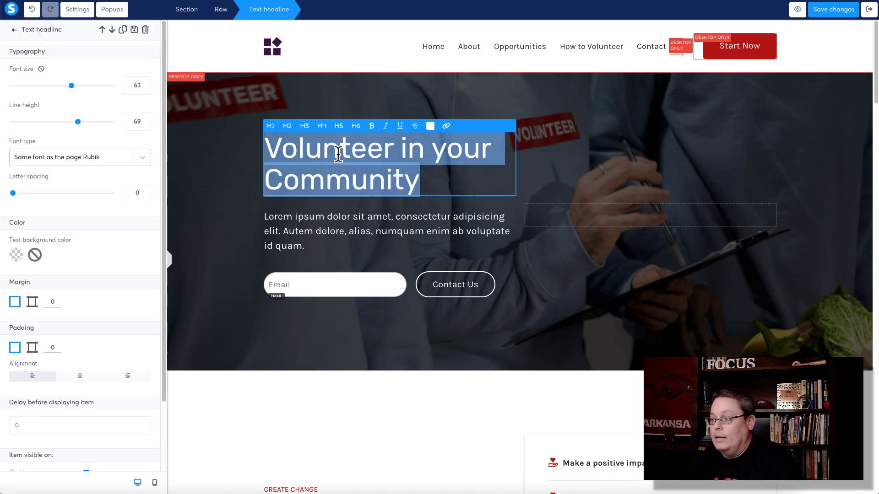
{"action": "type", "text": "Join My "}
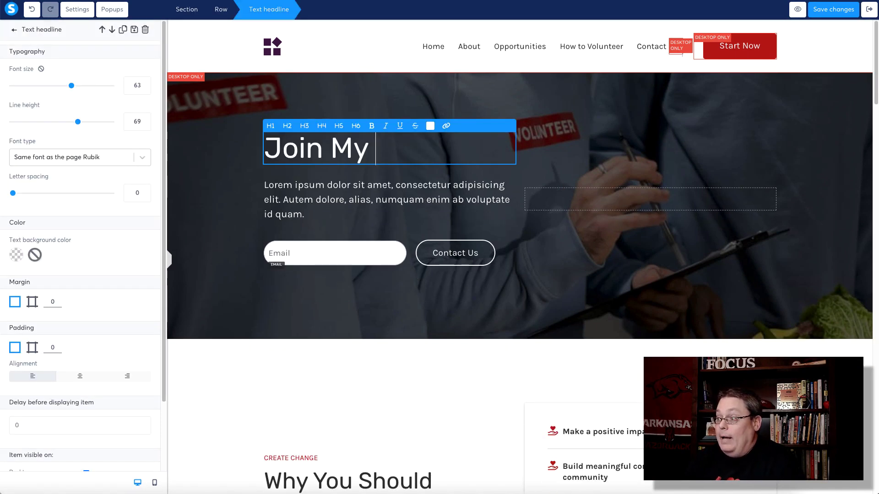
{"action": "type", "text": "Passive Portal"}
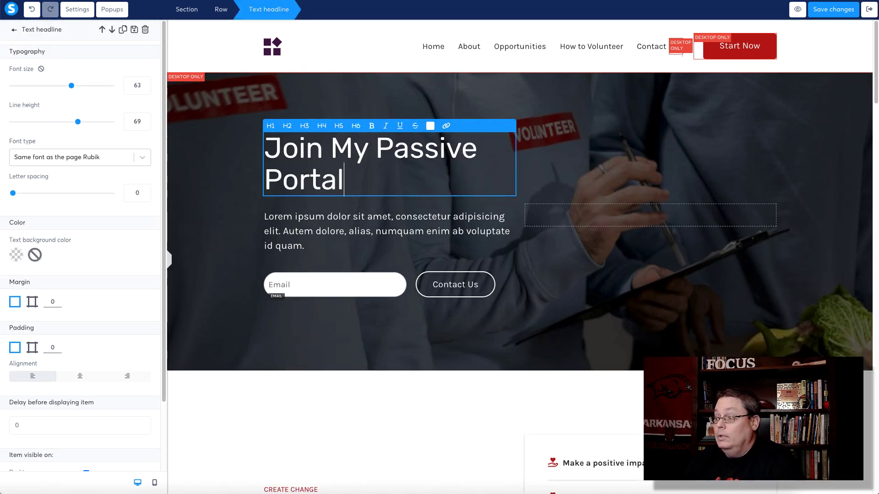
{"action": "left_click", "coordinate": [332, 224]}
{"action": "left_click", "coordinate": [294, 287]}
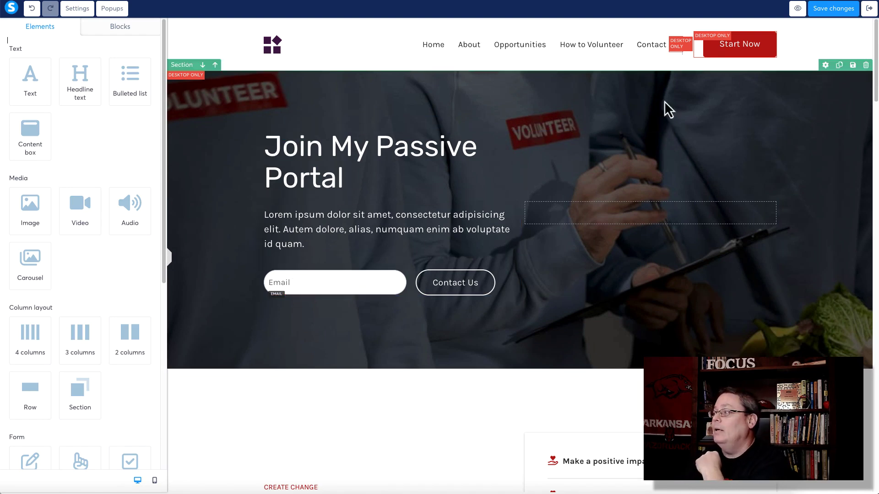
{"action": "left_click", "coordinate": [870, 10]}
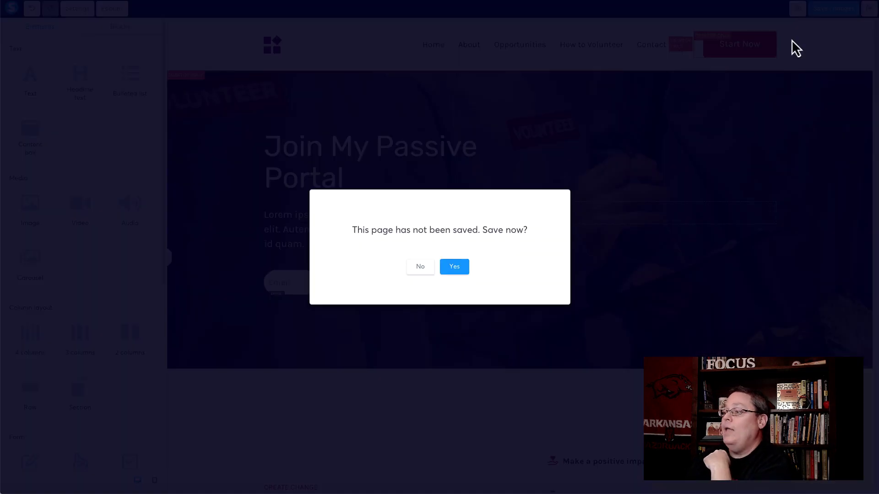
{"action": "left_click", "coordinate": [457, 274]}
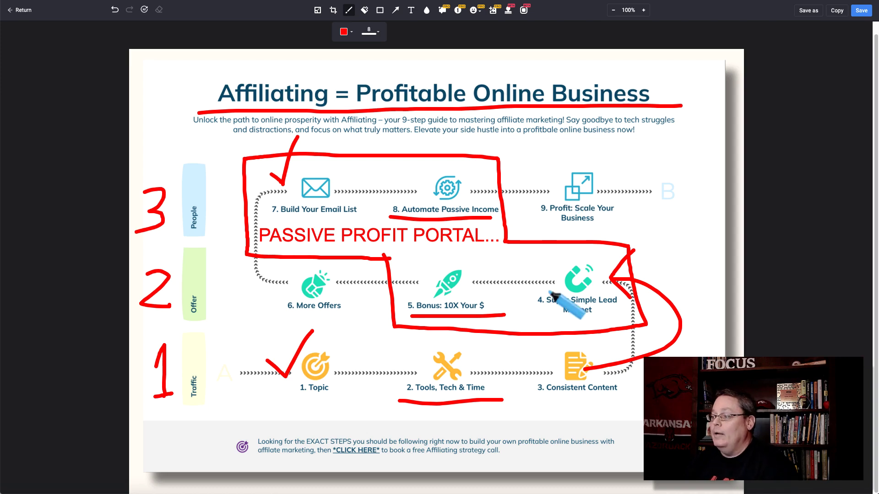
- On the Affiliating diagram, draw another arrow from Consistent Content to Lead Magnet, circle Build Your Email List, and add a stroke above Bonus: 10X Your $
{"action": "mouse_move", "coordinate": [601, 372]}
{"action": "left_mouse_down"}
{"action": "mouse_move", "coordinate": [673, 289]}
{"action": "mouse_move", "coordinate": [612, 275]}
{"action": "left_mouse_up"}
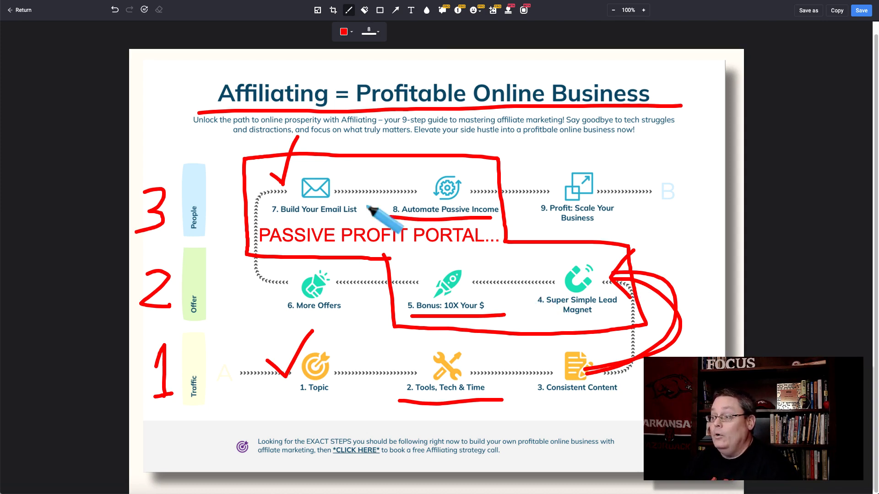
{"action": "mouse_move", "coordinate": [367, 207]}
{"action": "left_mouse_down"}
{"action": "mouse_move", "coordinate": [341, 173]}
{"action": "mouse_move", "coordinate": [302, 238]}
{"action": "mouse_move", "coordinate": [348, 167]}
{"action": "mouse_move", "coordinate": [320, 160]}
{"action": "left_mouse_up"}
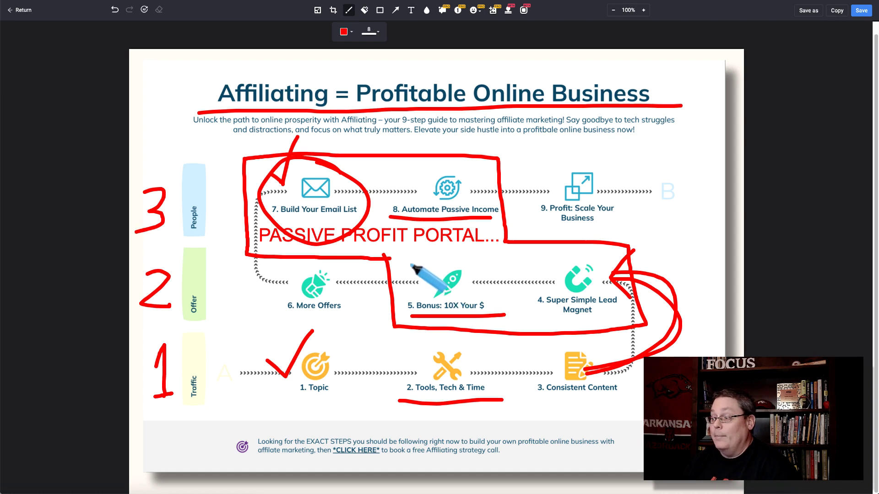
{"action": "left_click_drag", "start_coordinate": [413, 259], "coordinate": [443, 249]}
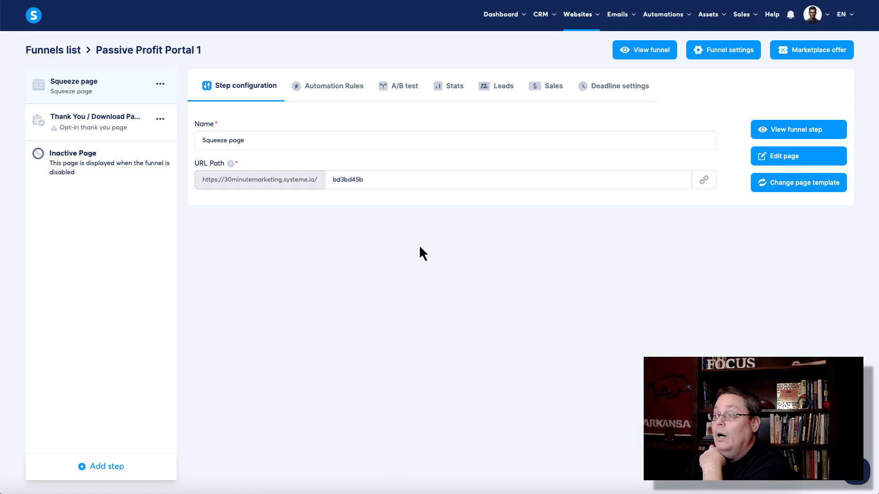
- Set up a squeeze page automation rule with the Funnel step form subscribed trigger and Grant access to a community action, and open its community choices
{"action": "left_click", "coordinate": [334, 93]}
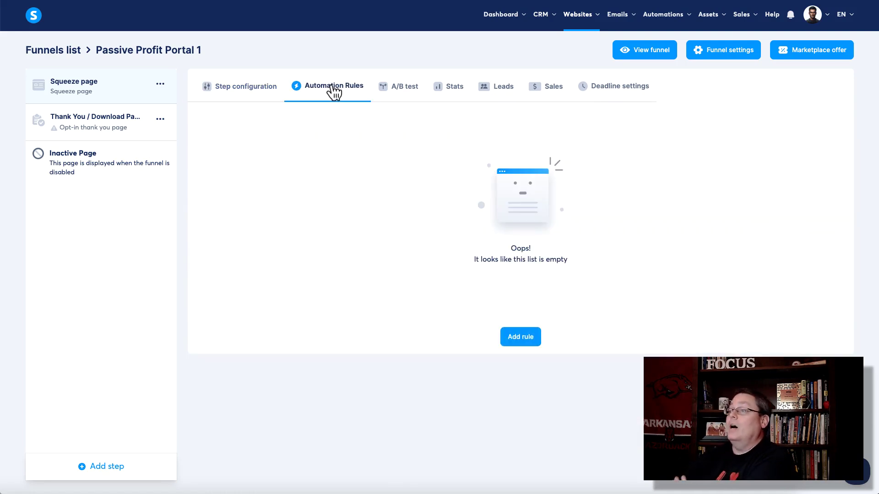
{"action": "left_click", "coordinate": [525, 339]}
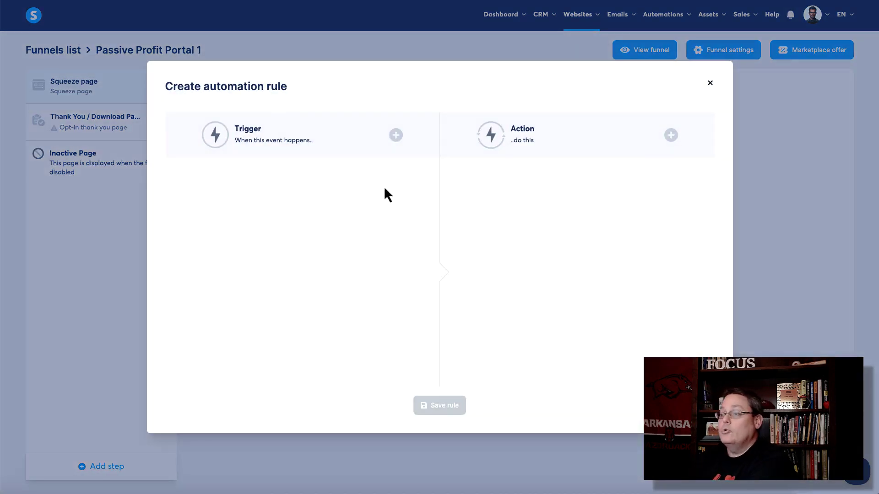
{"action": "left_click", "coordinate": [395, 135]}
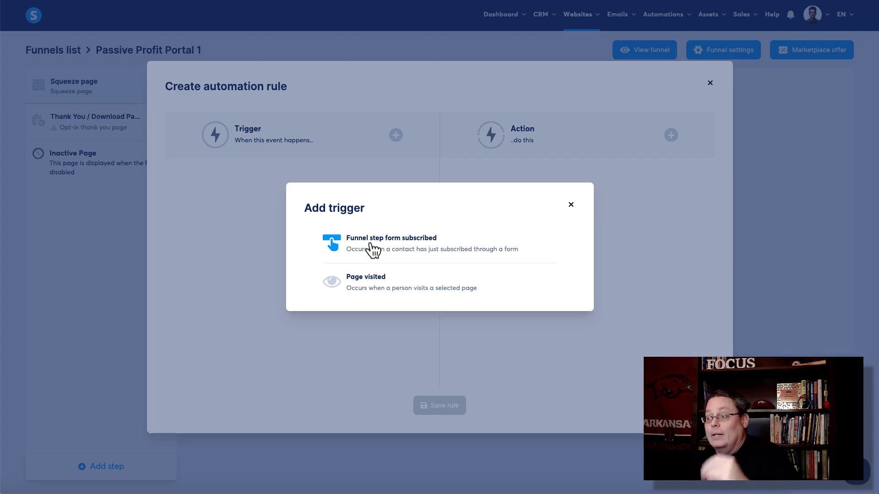
{"action": "left_click", "coordinate": [372, 248]}
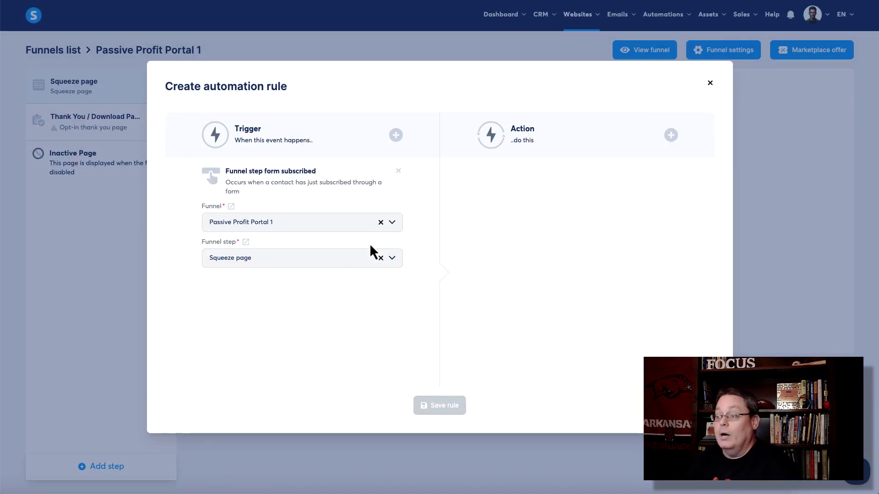
{"action": "left_click", "coordinate": [671, 135]}
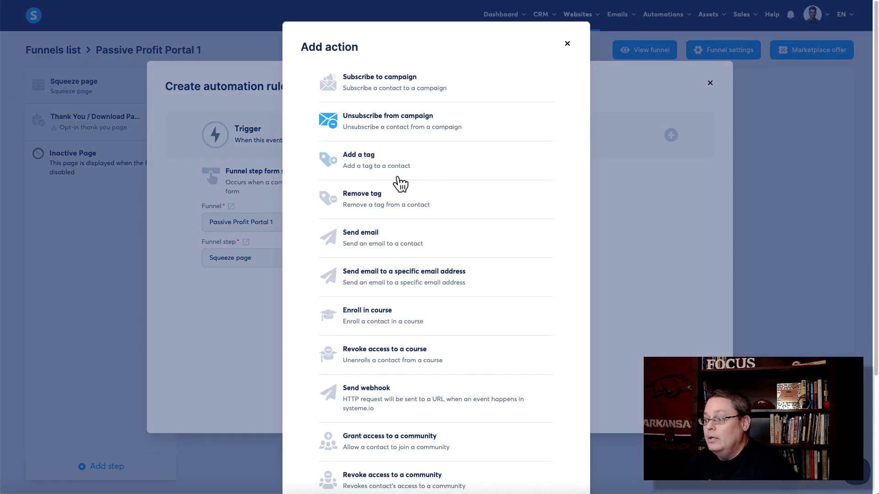
{"action": "left_click", "coordinate": [382, 442]}
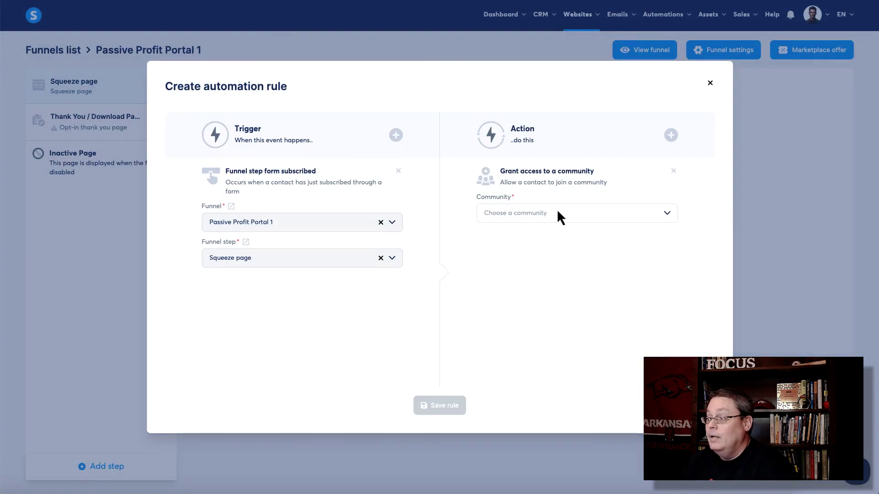
{"action": "left_click", "coordinate": [556, 213]}
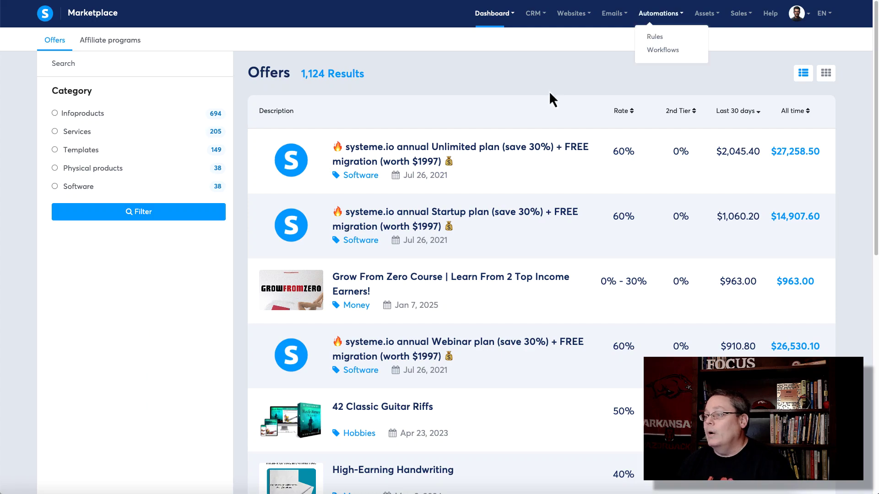
- Browse the first page of systeme.io Marketplace offers, examining their products, commission rates and earnings
{"action": "scroll", "coordinate": [469, 310], "scroll_direction": "down", "scroll_amount": 7}
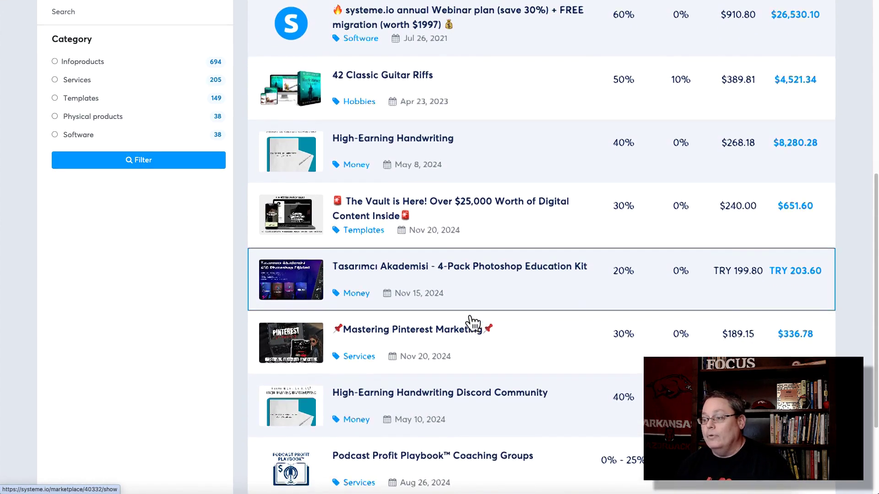
{"action": "scroll", "coordinate": [472, 323], "scroll_direction": "down", "scroll_amount": 3}
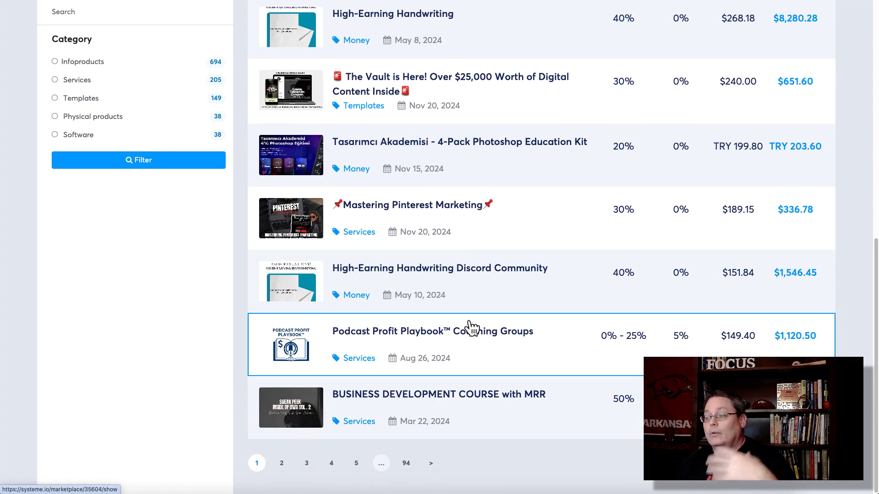
{"action": "scroll", "coordinate": [471, 325], "scroll_direction": "up", "scroll_amount": 7}
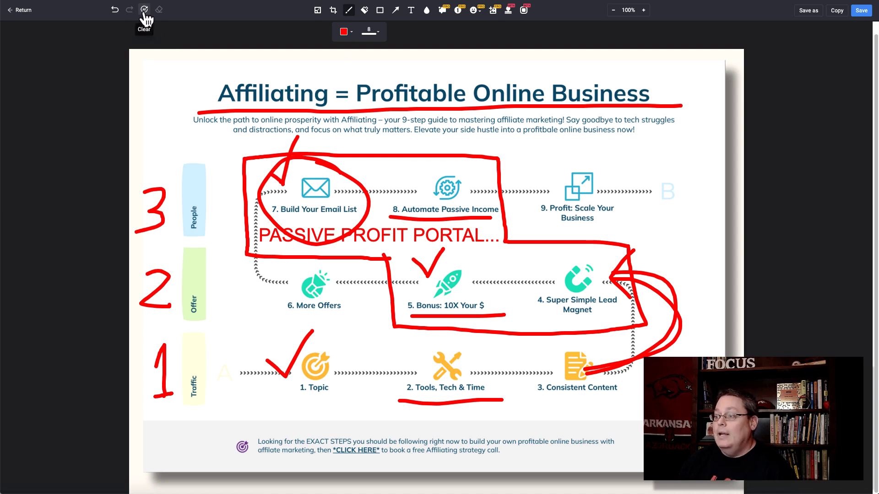
- On the Affiliating diagram, undo the step underlines, arrows, email list circle and check marks, back through the check mark at Topic
{"action": "left_click", "coordinate": [117, 13]}
{"action": "left_click", "coordinate": [117, 13]}
{"action": "left_click", "coordinate": [117, 13]}
{"action": "left_click", "coordinate": [117, 13]}
{"action": "left_click", "coordinate": [117, 13]}
{"action": "left_click", "coordinate": [117, 13]}
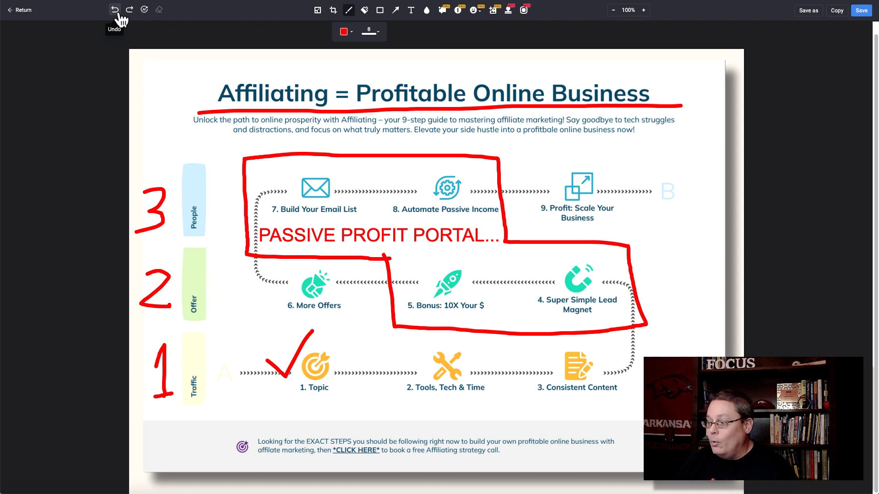
{"action": "left_click", "coordinate": [117, 13]}
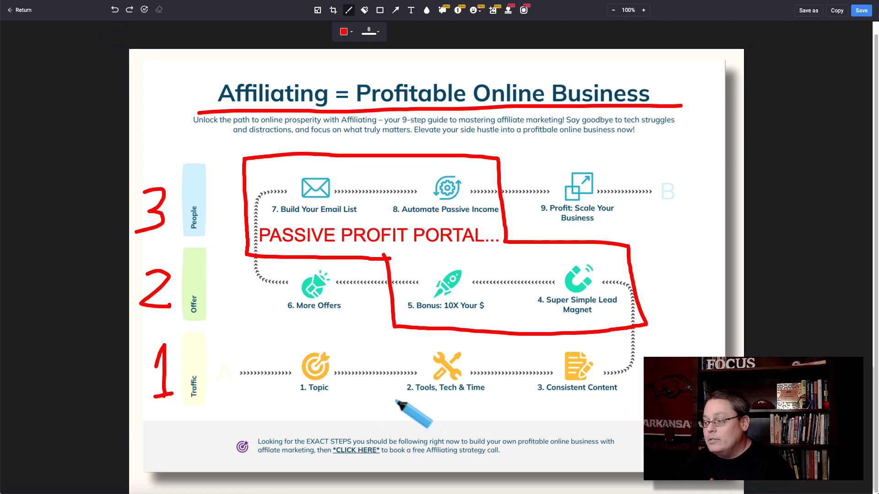
- Underline 2. Tools, Tech & Time in red on the diagram and draw a check mark beside its tools icon
{"action": "left_click_drag", "start_coordinate": [395, 400], "coordinate": [500, 394]}
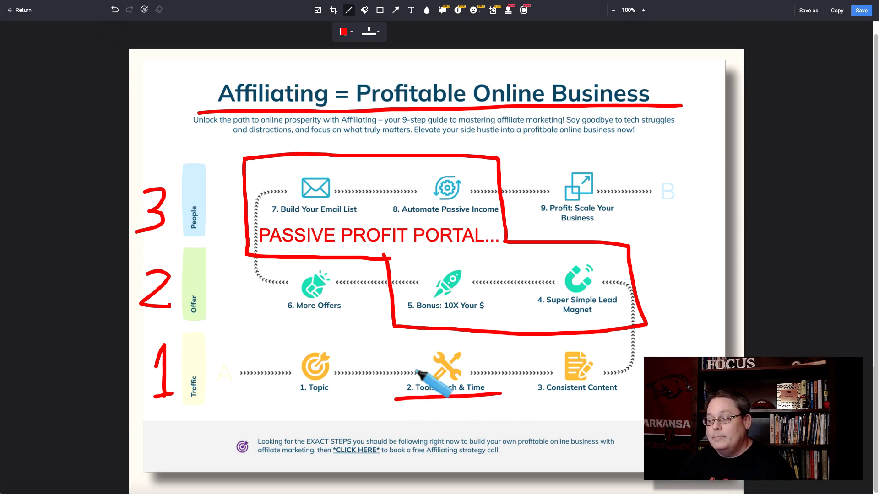
{"action": "mouse_move", "coordinate": [389, 354]}
{"action": "left_mouse_down"}
{"action": "mouse_move", "coordinate": [403, 363]}
{"action": "mouse_move", "coordinate": [422, 341]}
{"action": "left_mouse_up"}
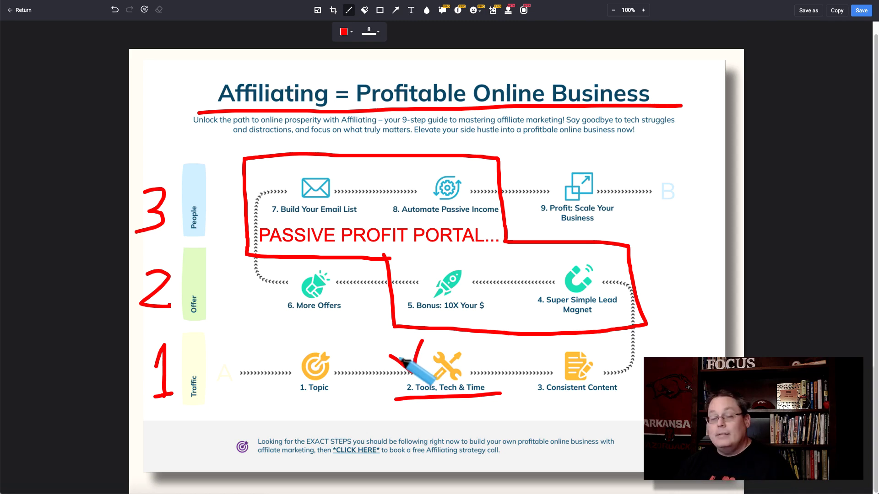